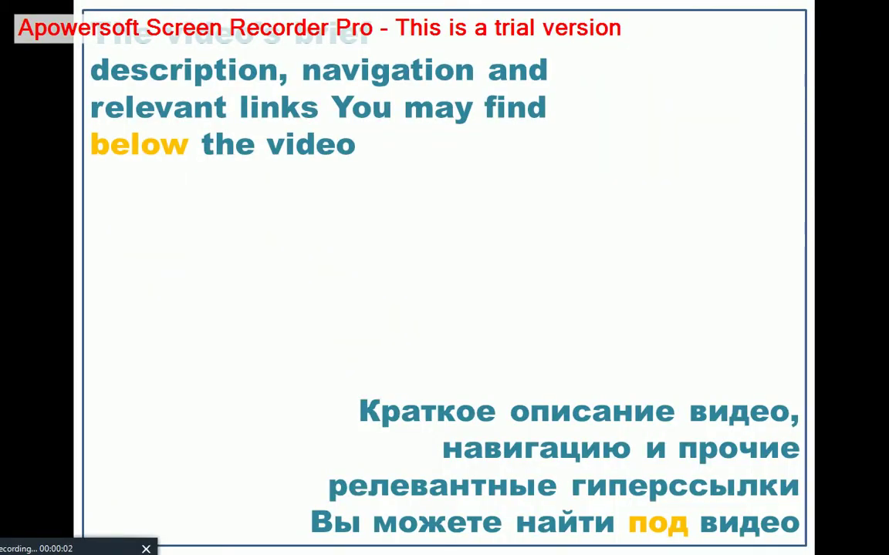
# Step: Leave the slideshow and show the Parents' motives dataset's seven variables in SPSS
pyautogui.hotkey('alt', 'Tab')
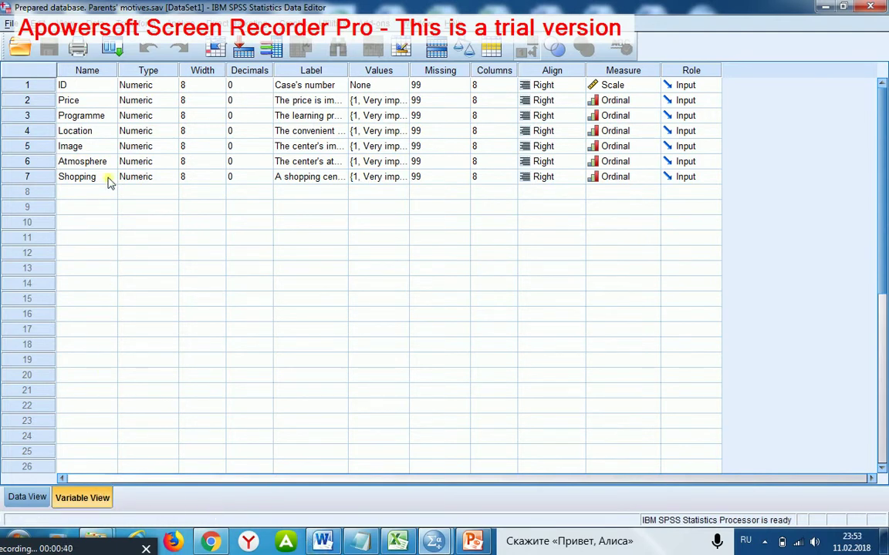
pyautogui.click(85, 101)
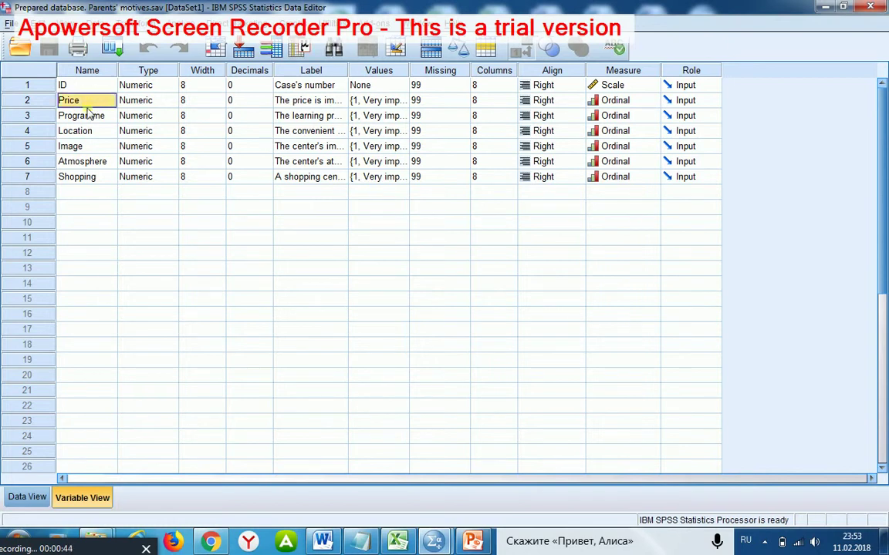
pyautogui.click(89, 116)
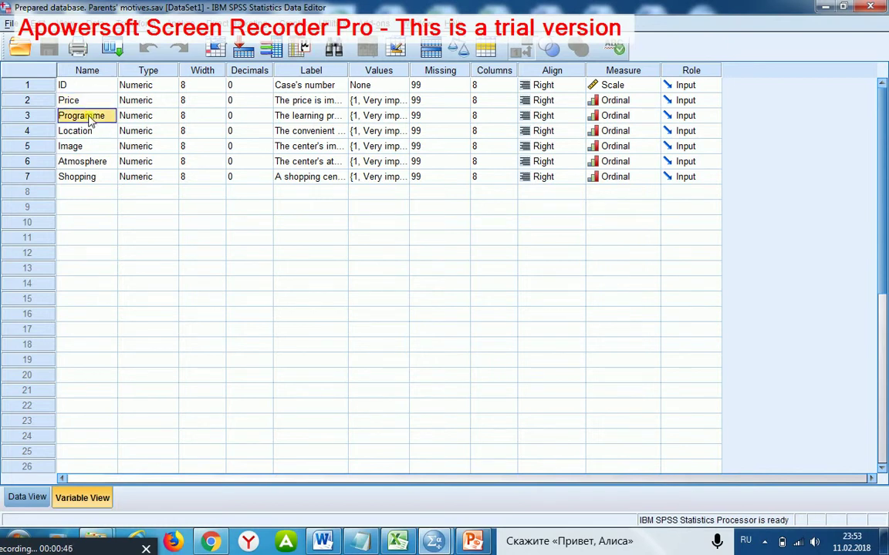
pyautogui.click(88, 162)
pyautogui.click(89, 179)
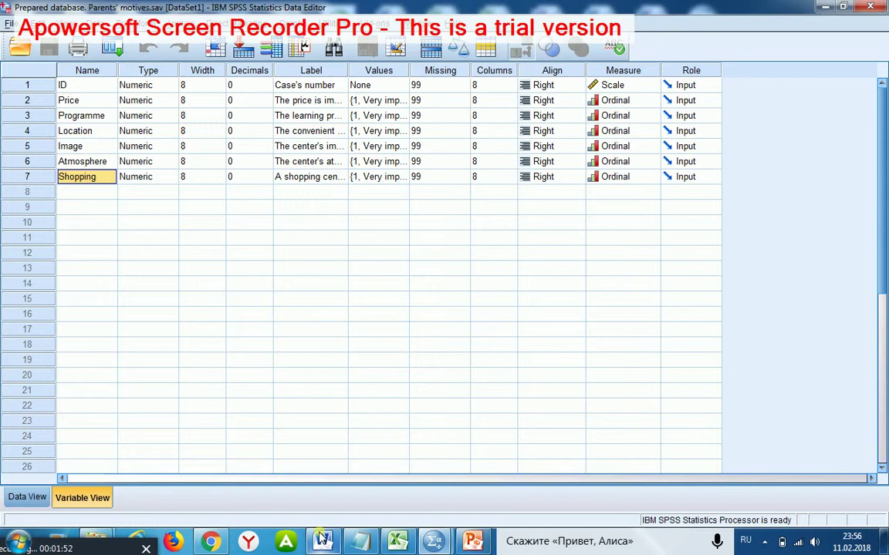
pyautogui.click(322, 541)
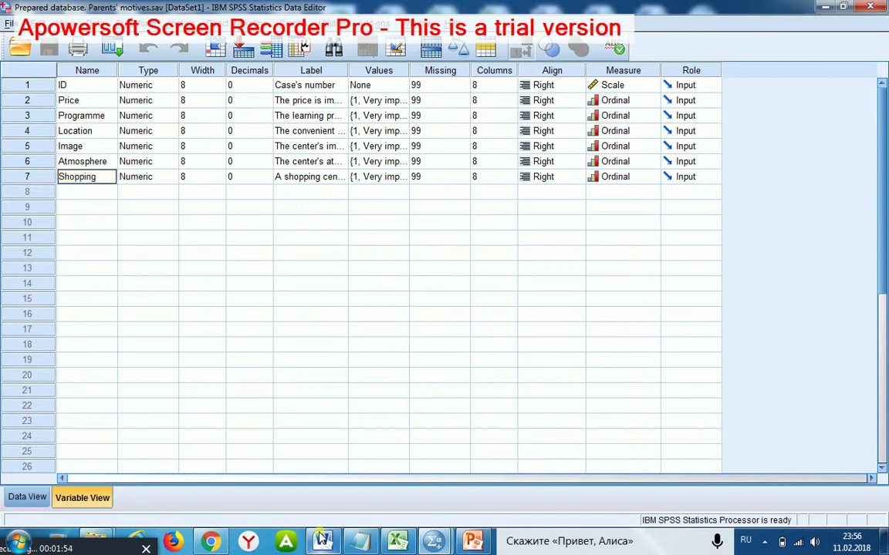
pyautogui.click(323, 541)
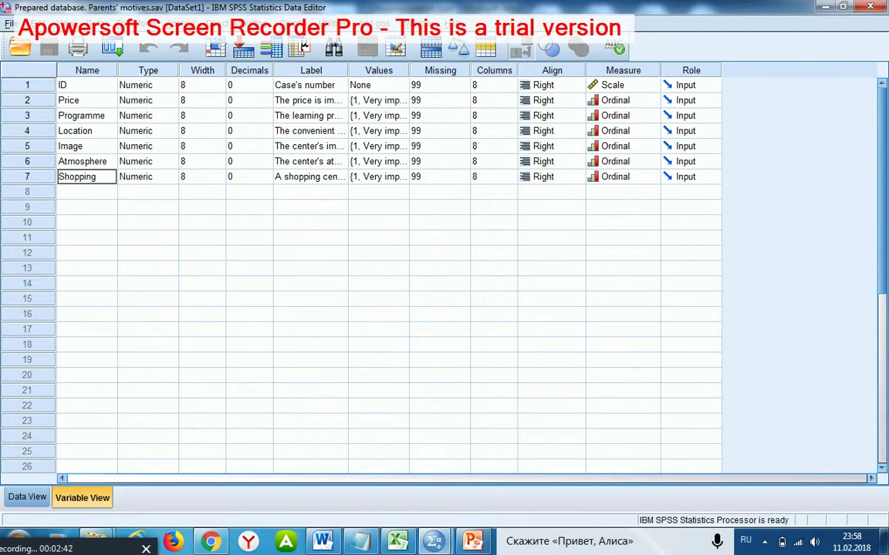
# Step: Start a factor analysis on the four motive ratings and view its Promax, Kappa 4 rotation settings
pyautogui.click(166, 24)
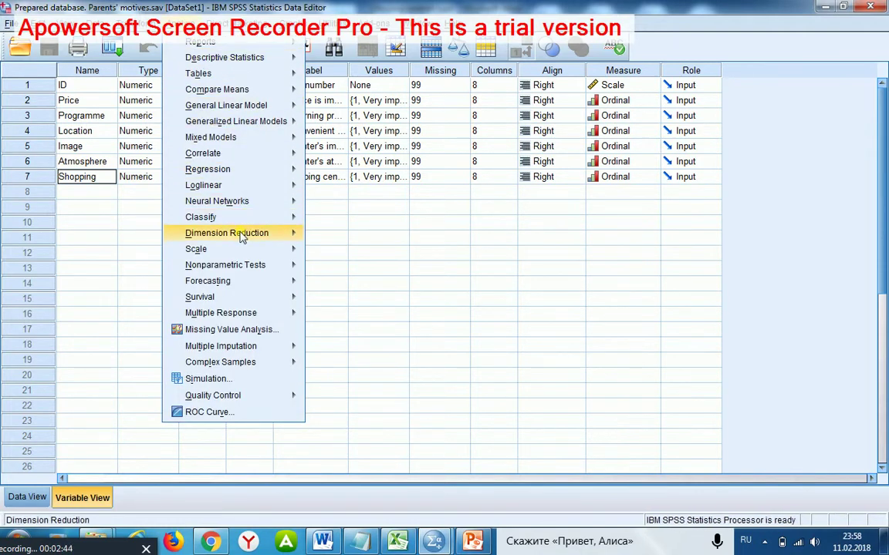
pyautogui.click(340, 235)
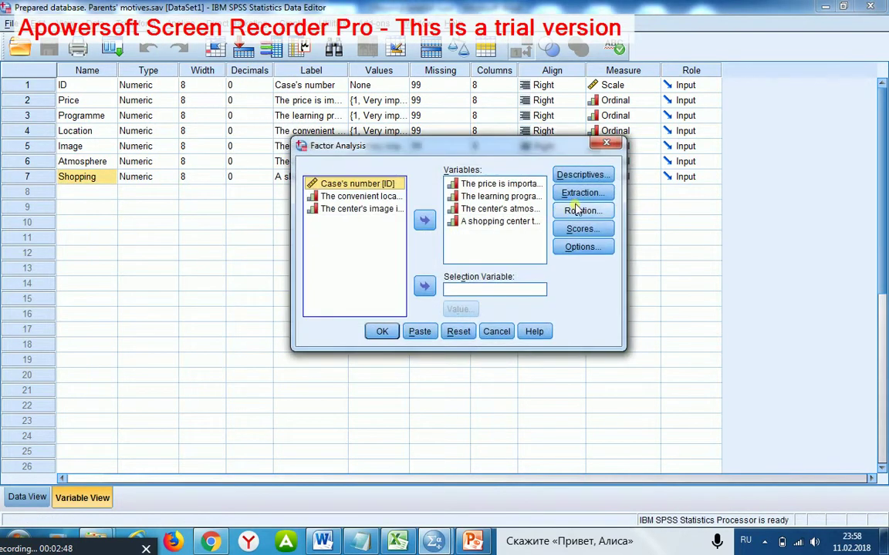
pyautogui.click(580, 211)
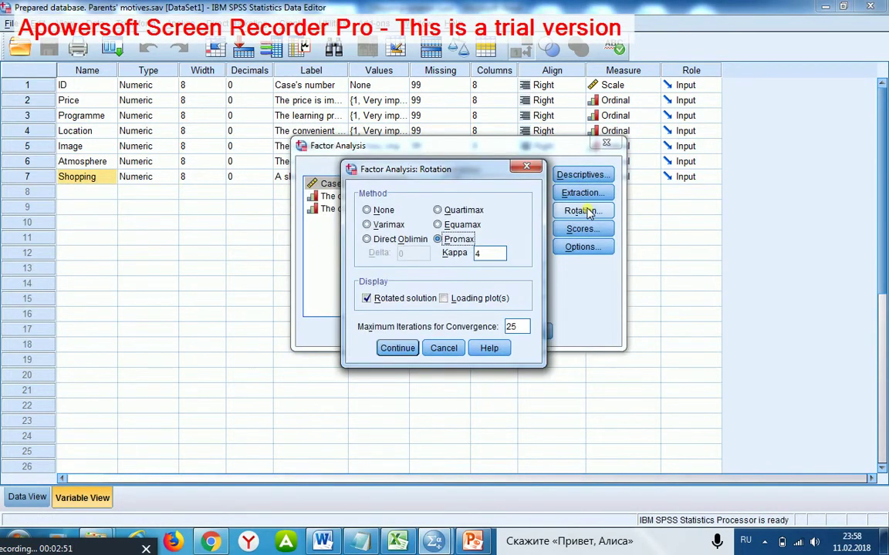